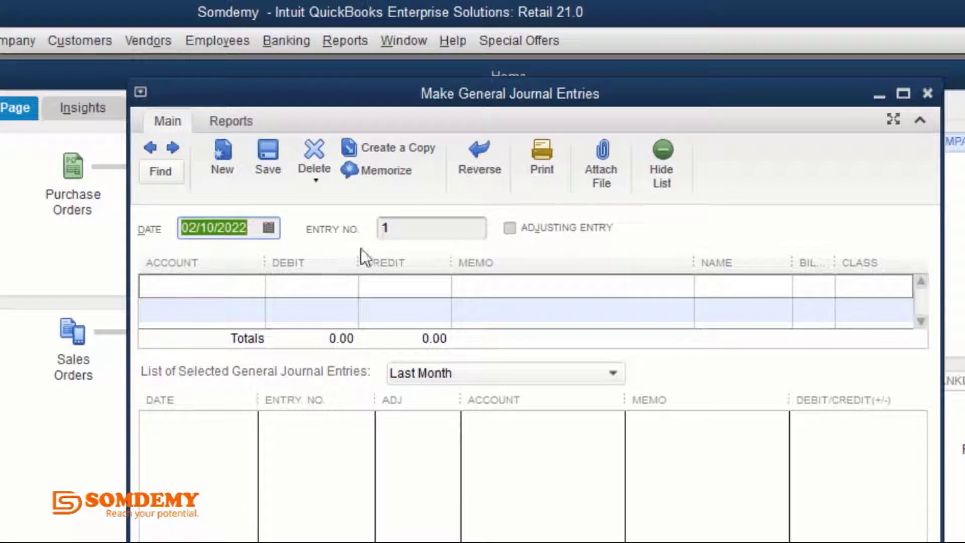
# Debit 1,000 to the Dahabshiil bank account on the first line of the journal entry.
pyautogui.click(409, 231)
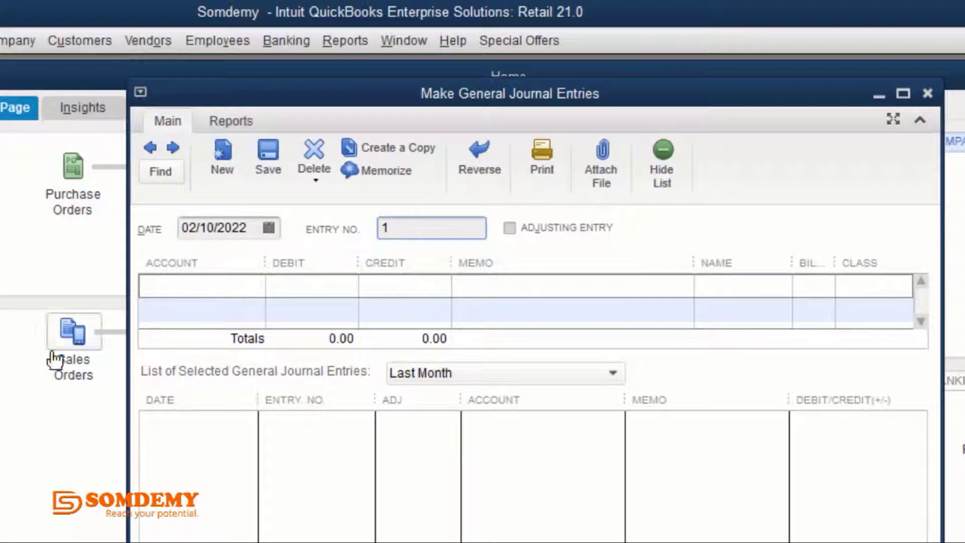
pyautogui.click(187, 291)
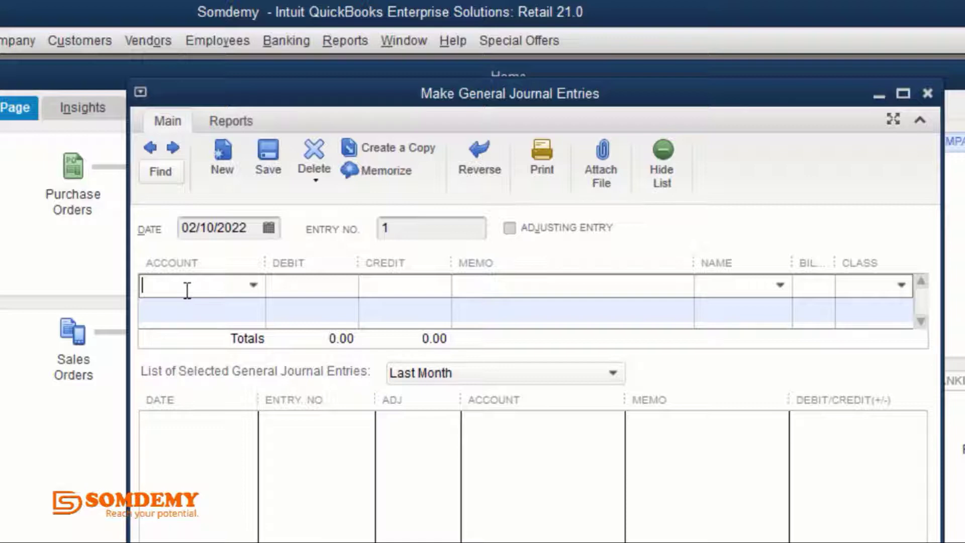
pyautogui.write('Dahabshiil bank')
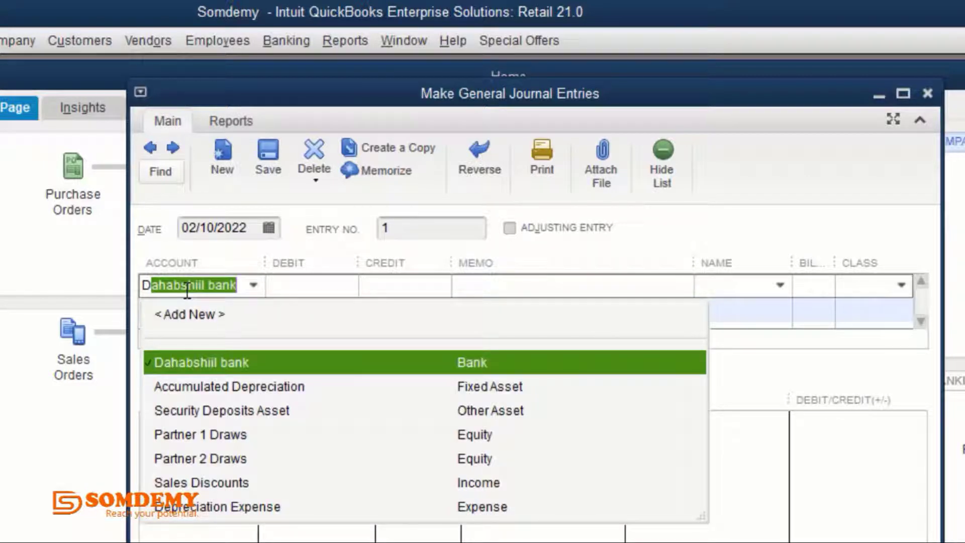
pyautogui.click(320, 288)
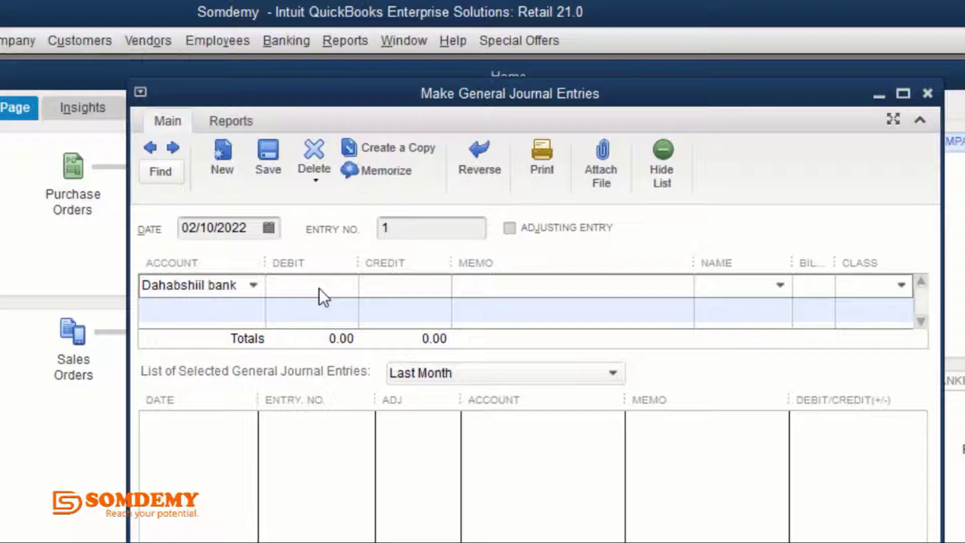
pyautogui.write('1000')
# Enter the first owner's name as the account on the credit line and set it up as a new Equity account.
pyautogui.click(205, 305)
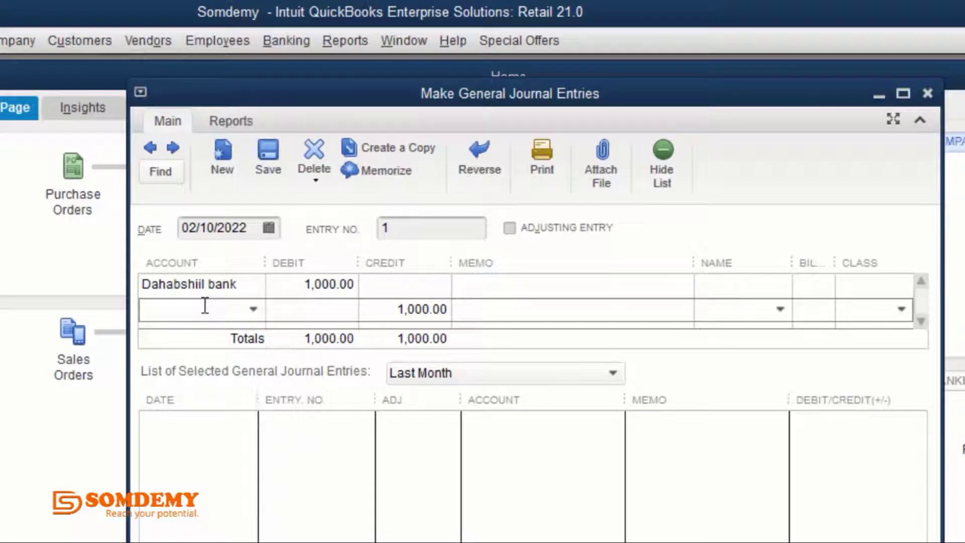
pyautogui.write('faarax')
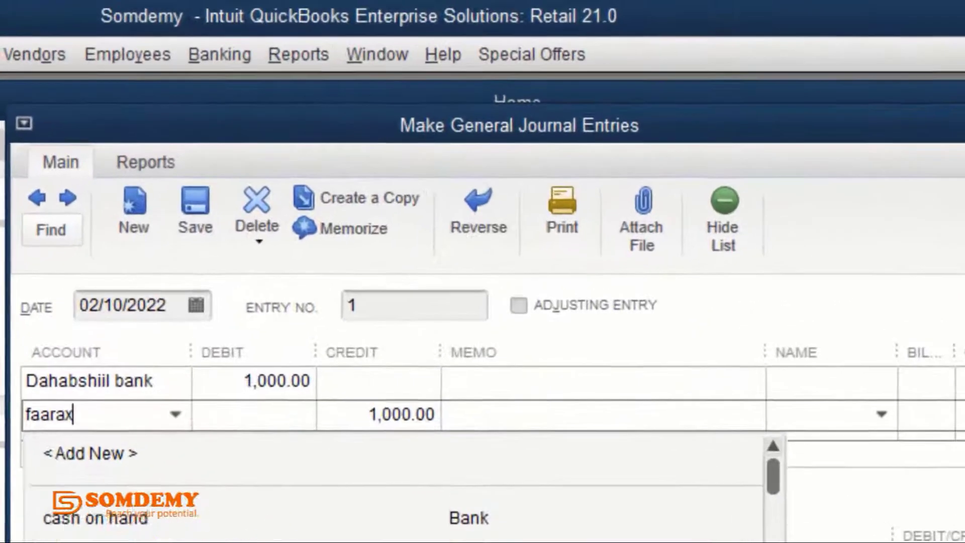
pyautogui.press('Tab')
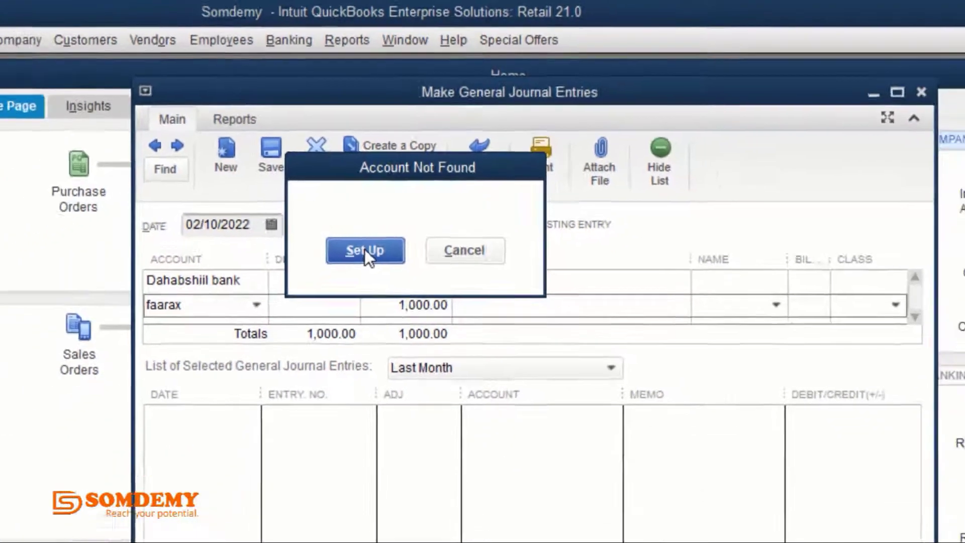
pyautogui.click(321, 343)
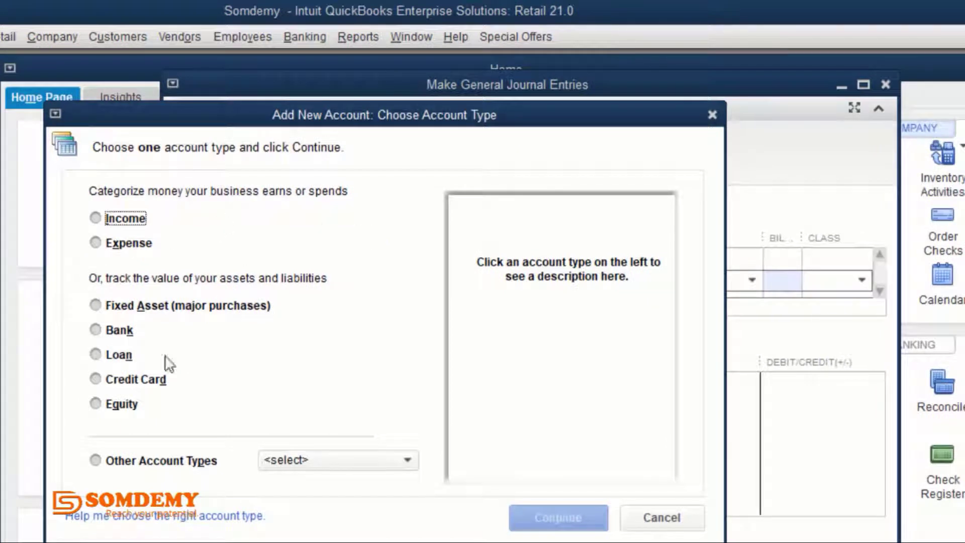
pyautogui.click(97, 406)
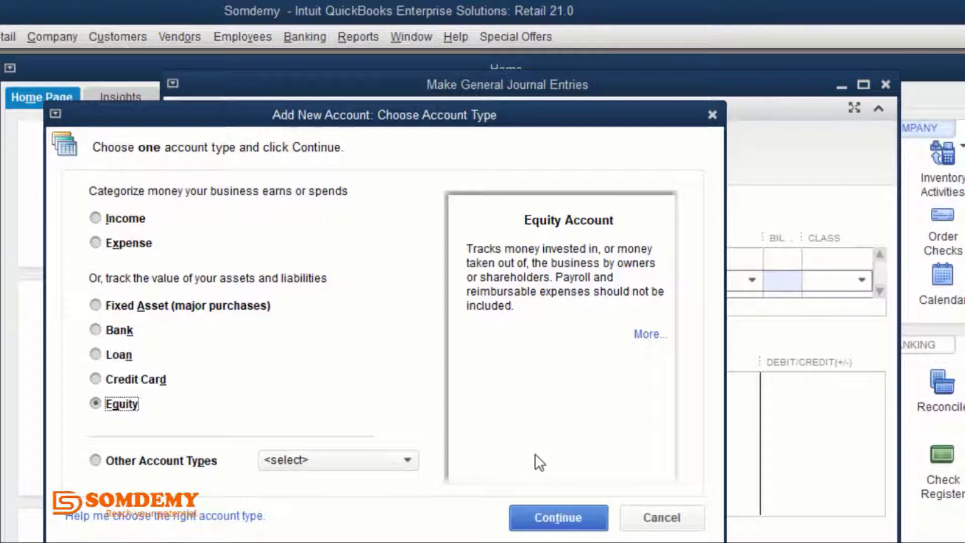
pyautogui.click(537, 511)
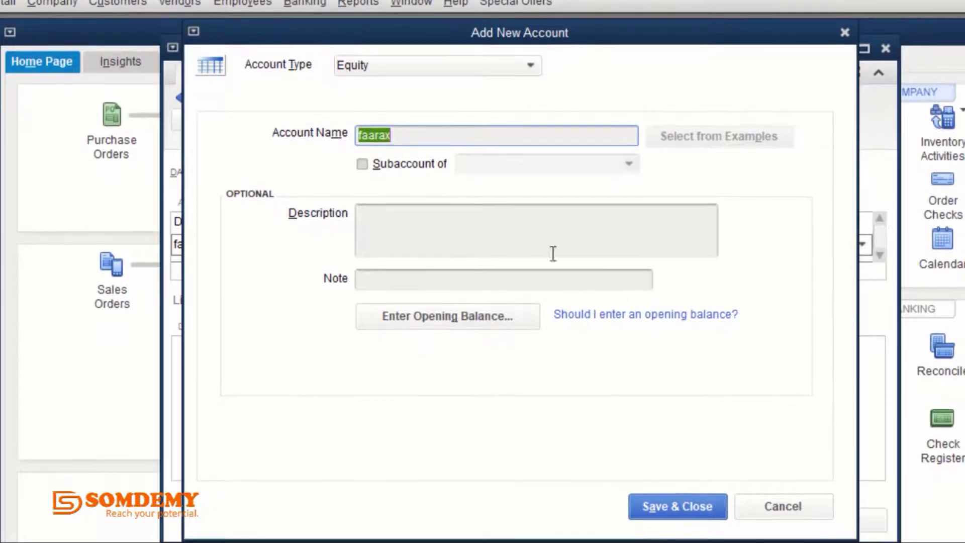
pyautogui.click(658, 506)
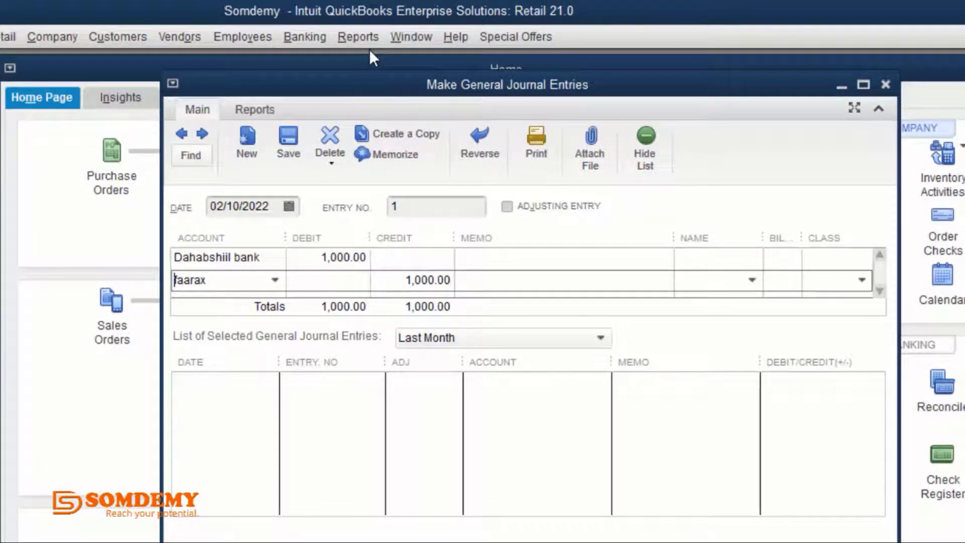
# Open the Balance Sheet Standard report, examine the bank and equity balances before the entry is saved, and close it.
pyautogui.click(358, 36)
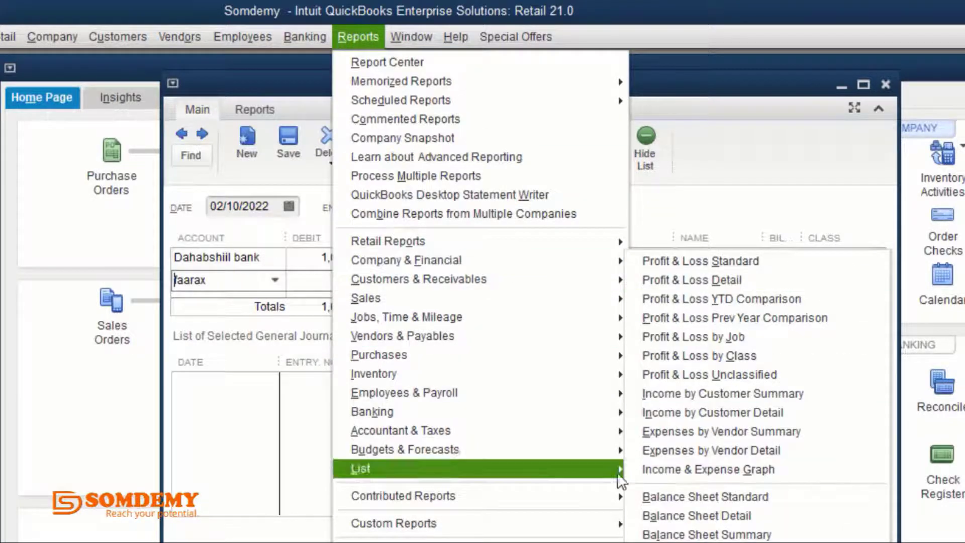
pyautogui.moveTo(553, 276)
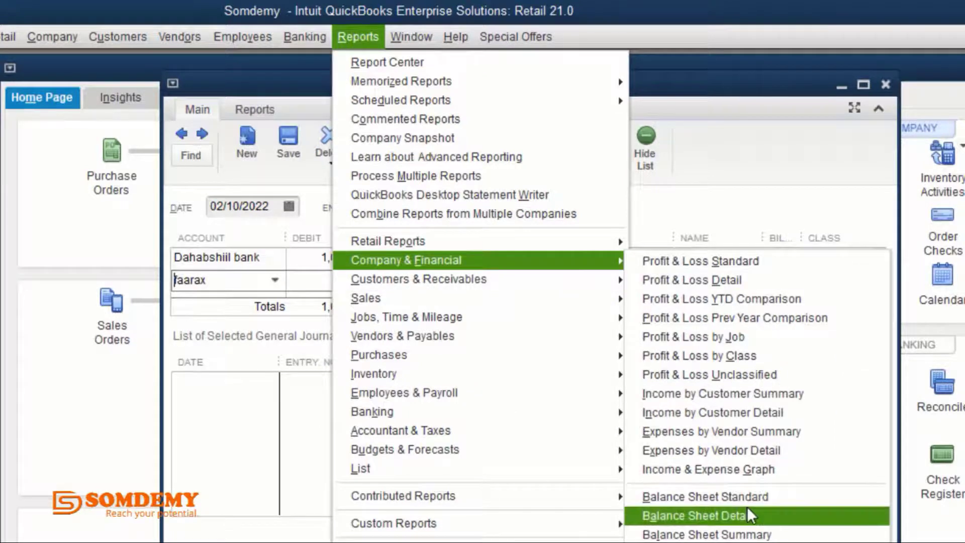
pyautogui.click(747, 496)
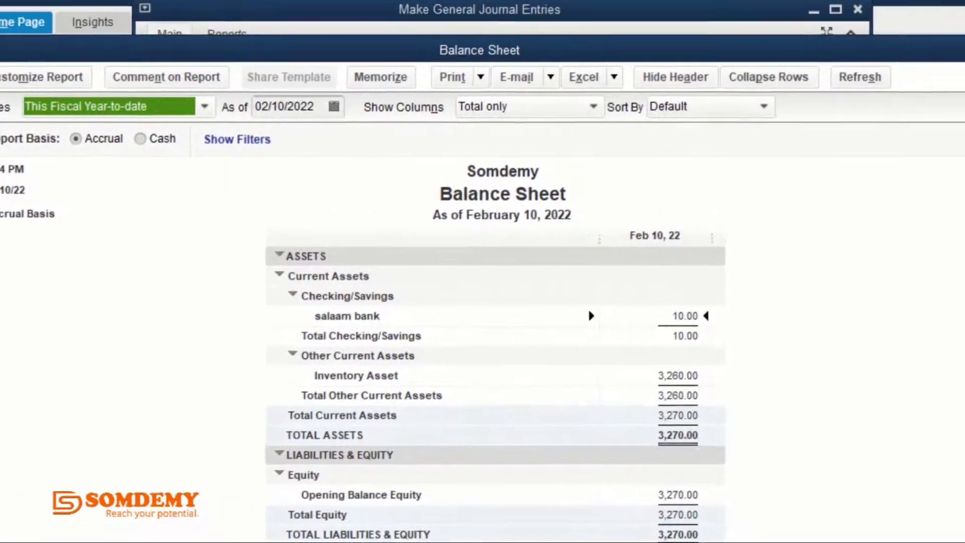
pyautogui.press('Escape')
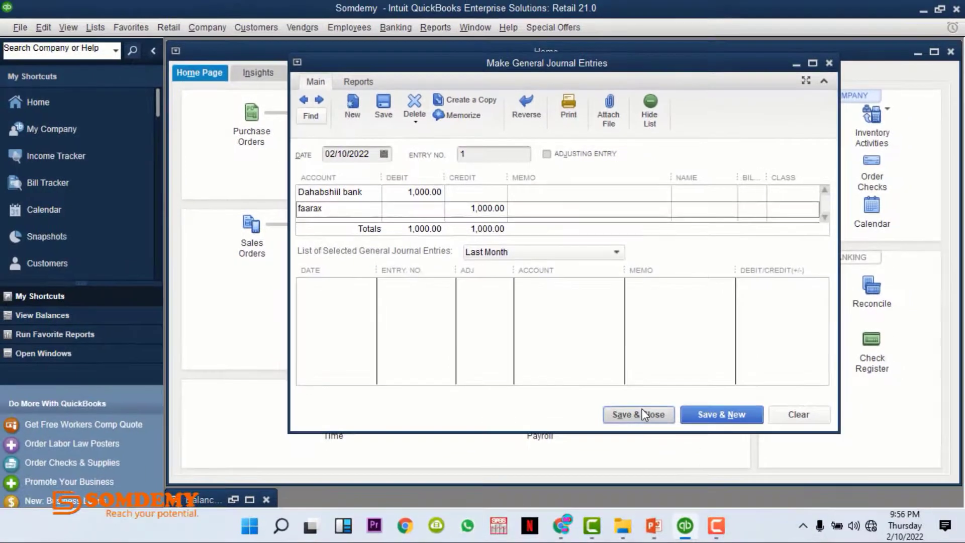
# Save and close the journal entry, and open the Balance Sheet Standard report again to check the accounts.
pyautogui.click(682, 509)
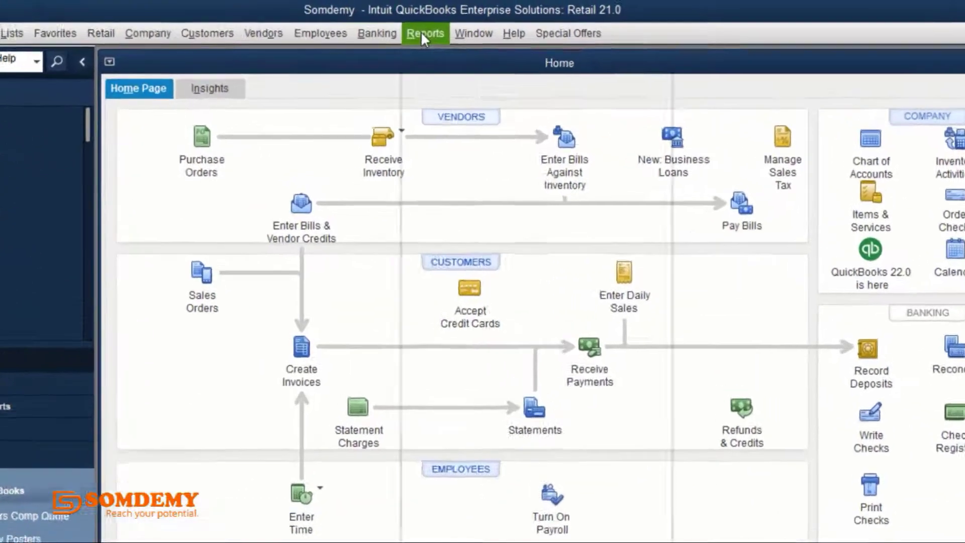
pyautogui.click(435, 28)
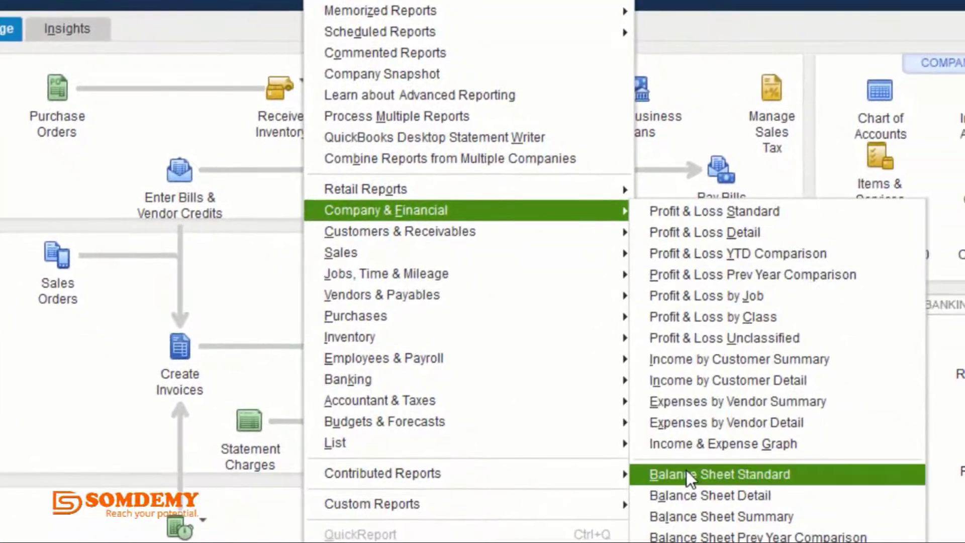
pyautogui.click(752, 538)
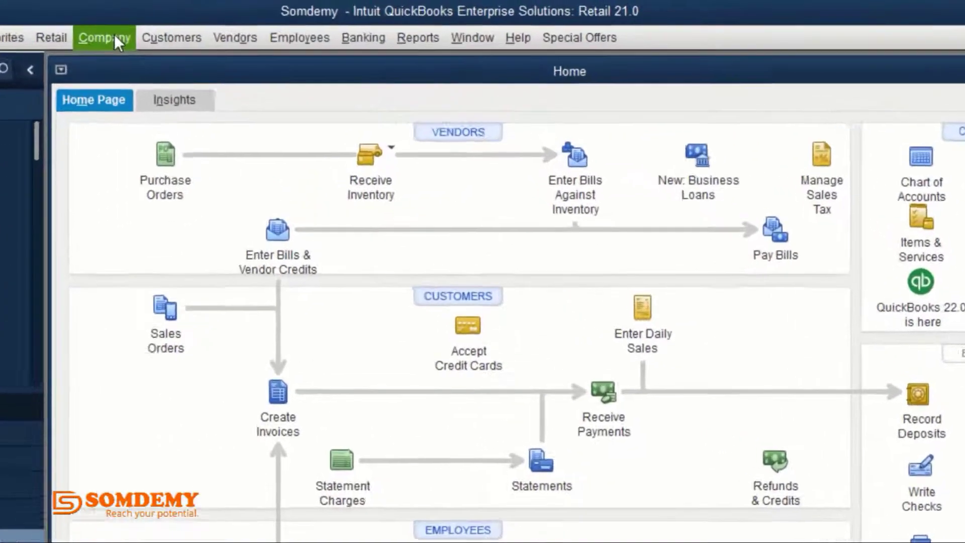
# Start a new general journal entry and debit 1,000 to the cash on hand account on its first line.
pyautogui.click(114, 37)
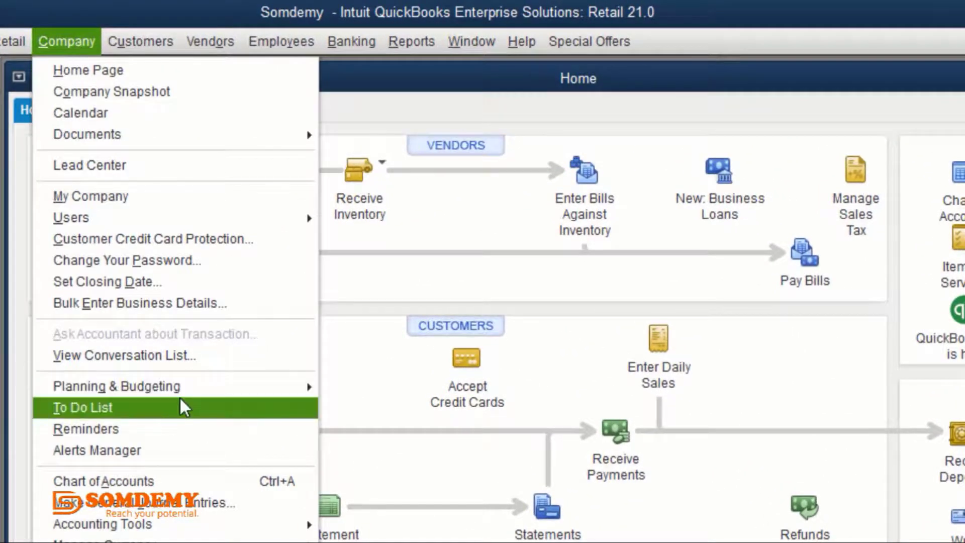
pyautogui.click(125, 505)
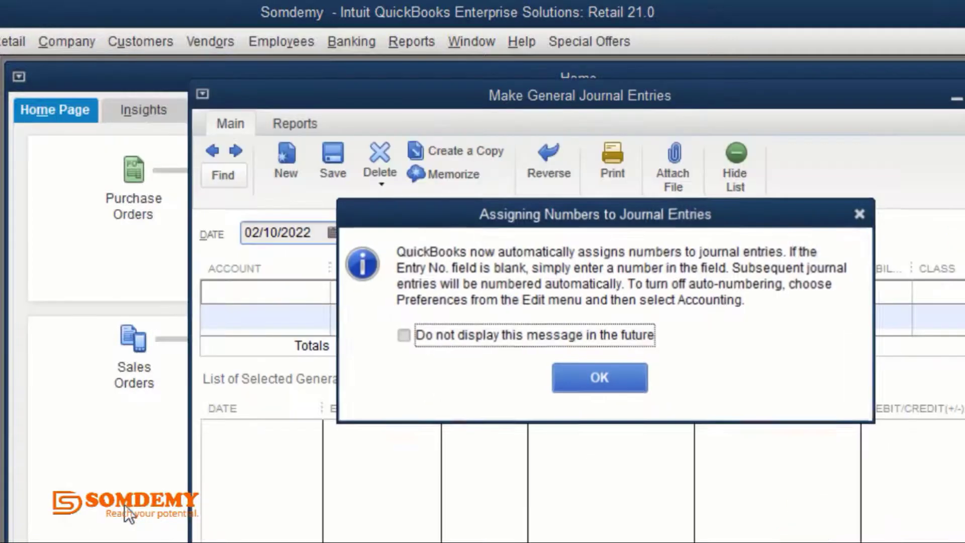
pyautogui.click(624, 379)
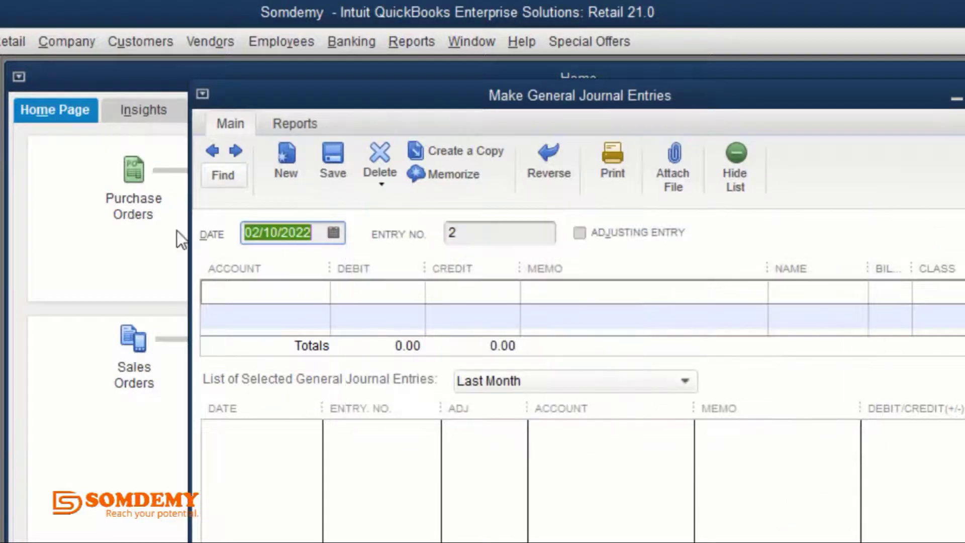
pyautogui.click(311, 292)
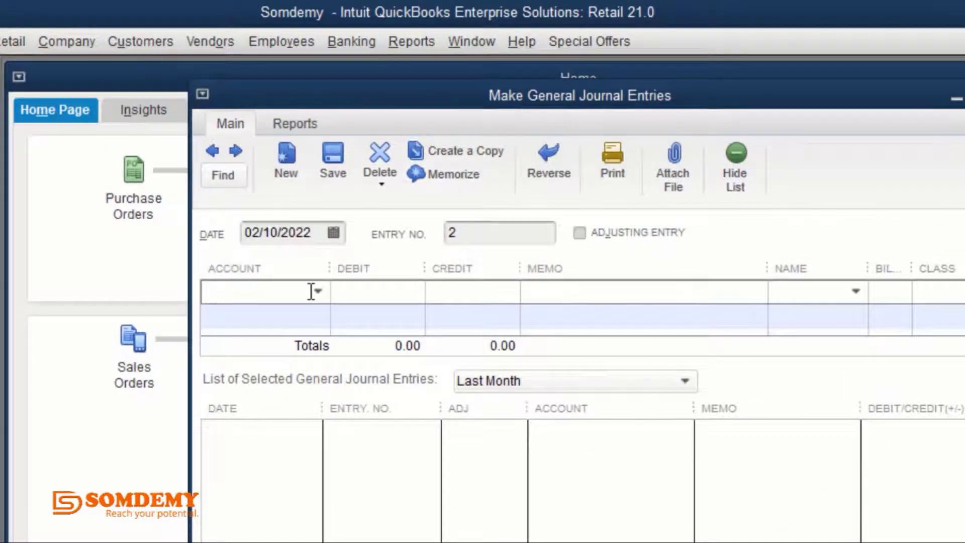
pyautogui.write('cash on hand')
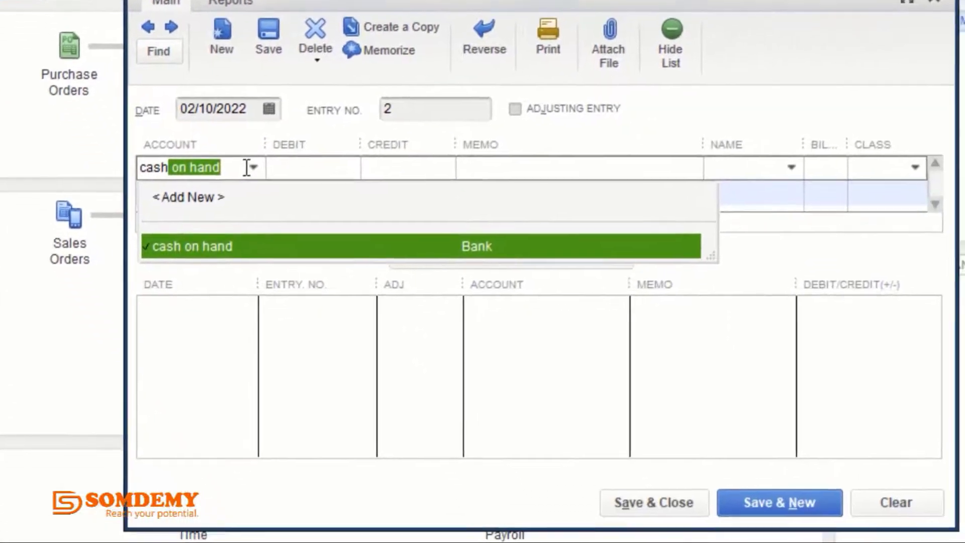
pyautogui.press('Tab')
pyautogui.click(311, 147)
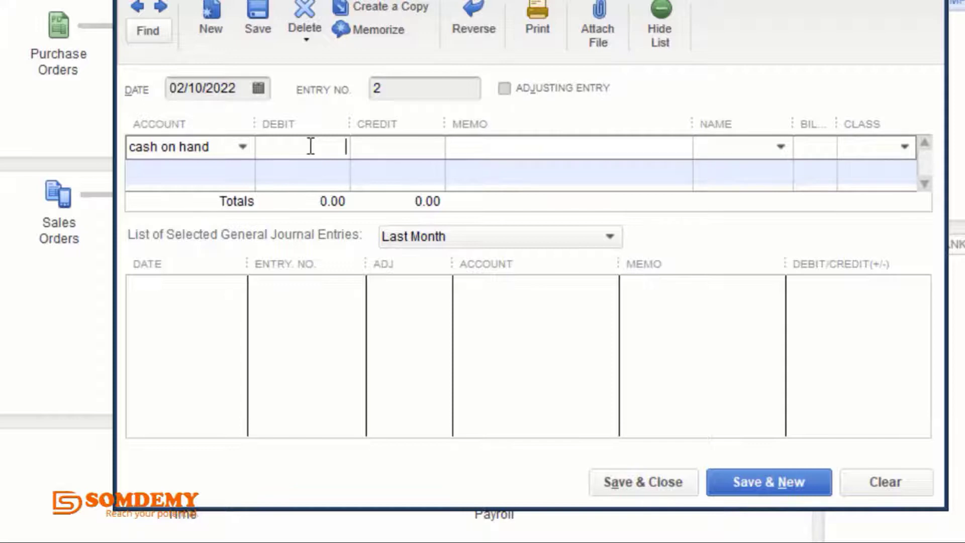
pyautogui.write('1000')
pyautogui.click(153, 171)
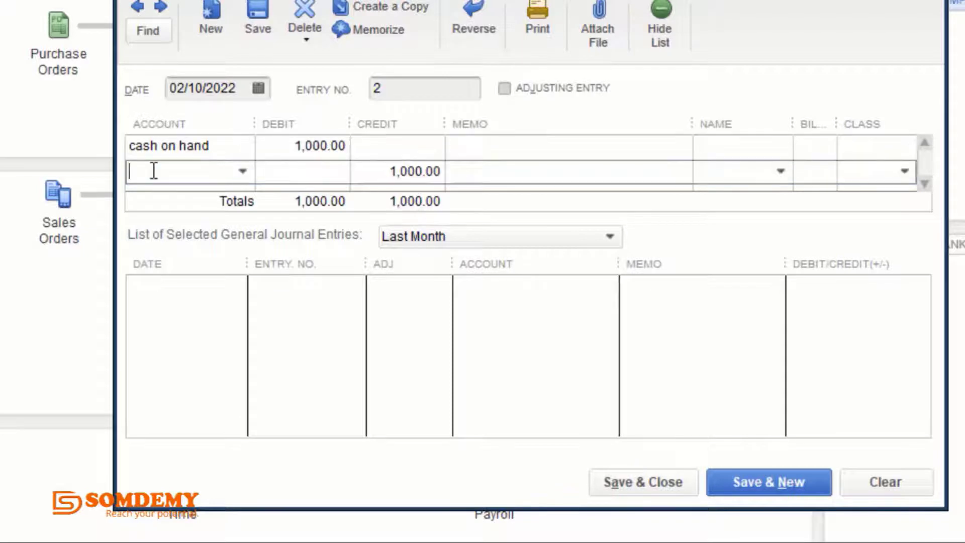
pyautogui.write('a')
pyautogui.press('BackSpace')
pyautogui.write('faarax')
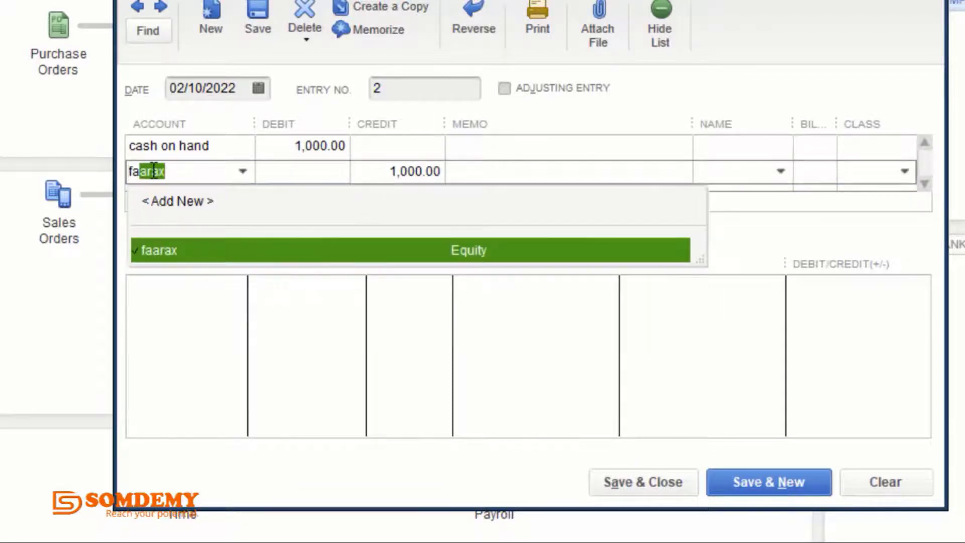
pyautogui.press('Return')
pyautogui.press('BackSpace')
pyautogui.press('BackSpace')
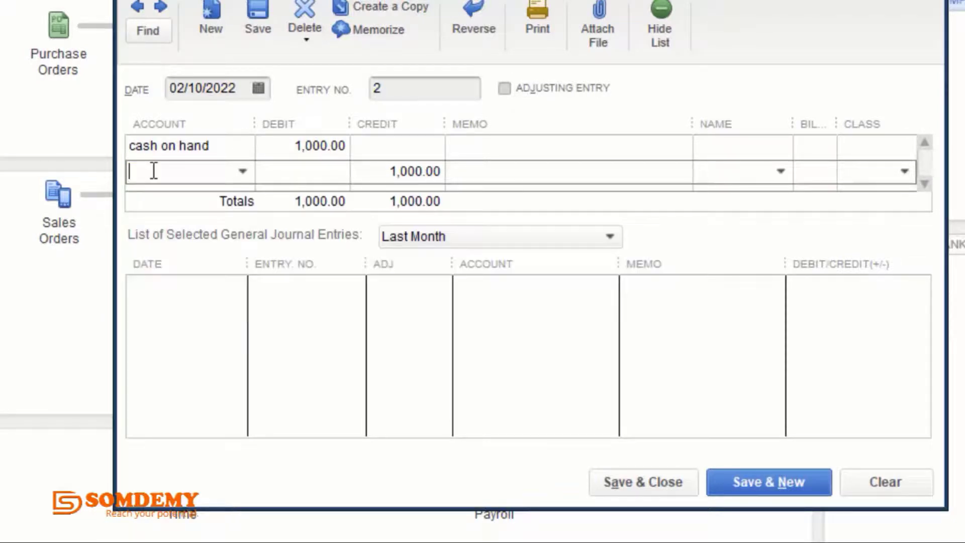
# Enter the second owner's name as the account on the credit line and set it up as a new Equity account.
pyautogui.write('hali')
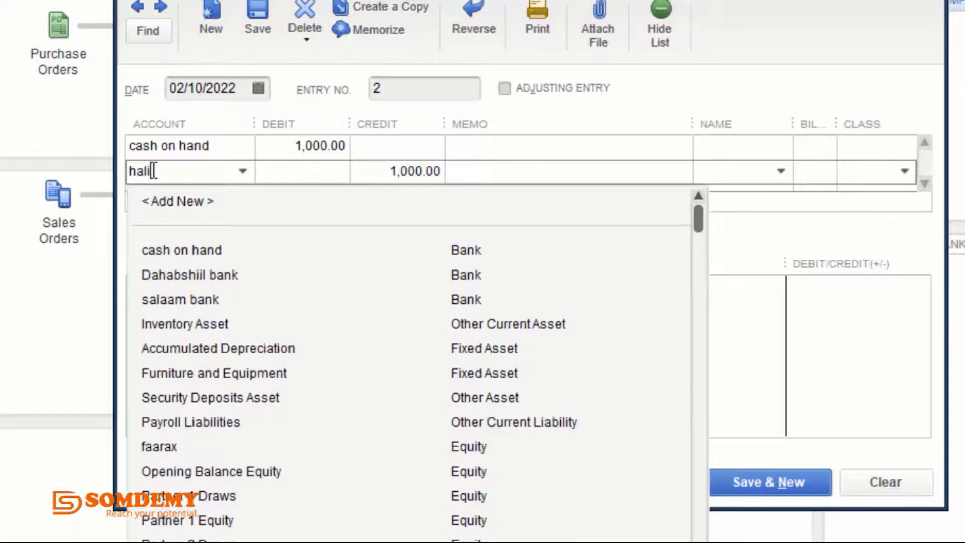
pyautogui.write('mo')
pyautogui.press('Tab')
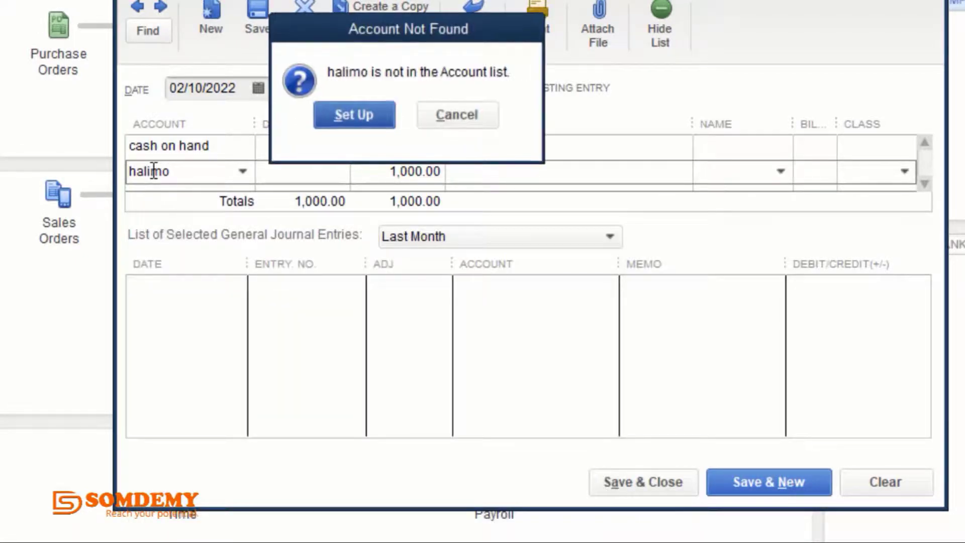
pyautogui.click(348, 116)
pyautogui.click(64, 308)
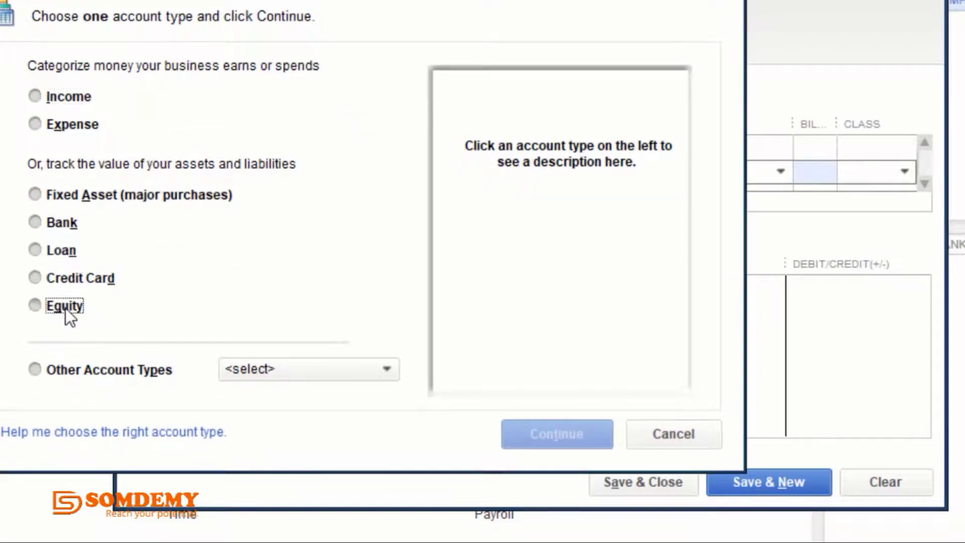
pyautogui.click(559, 433)
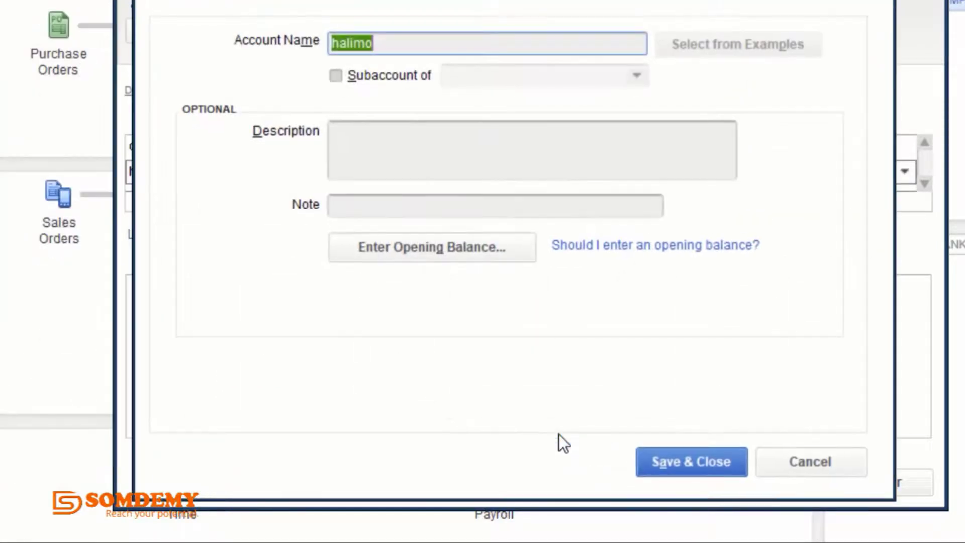
pyautogui.click(712, 463)
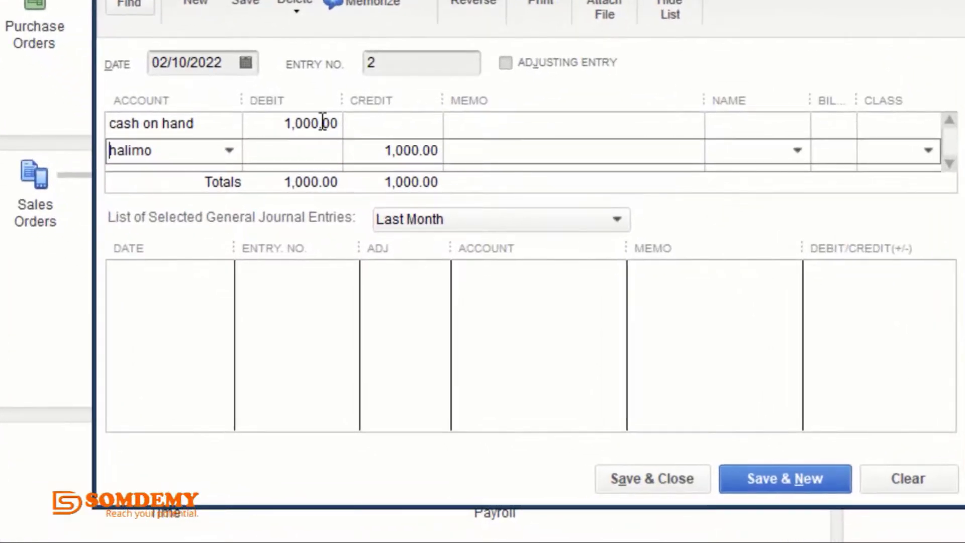
# Set the credit amount on the second line to 10,000 and try to save and close the entry.
pyautogui.click(405, 159)
pyautogui.write('0')
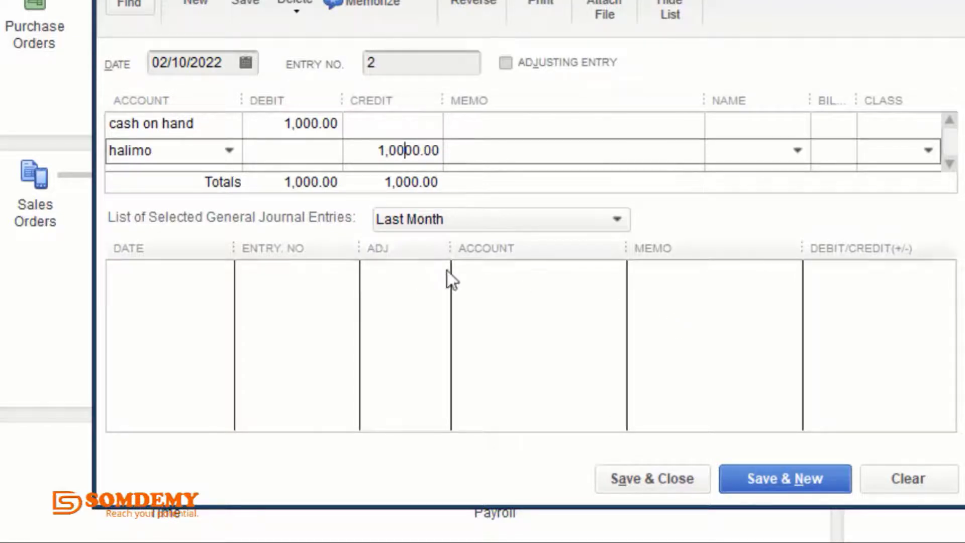
pyautogui.click(263, 150)
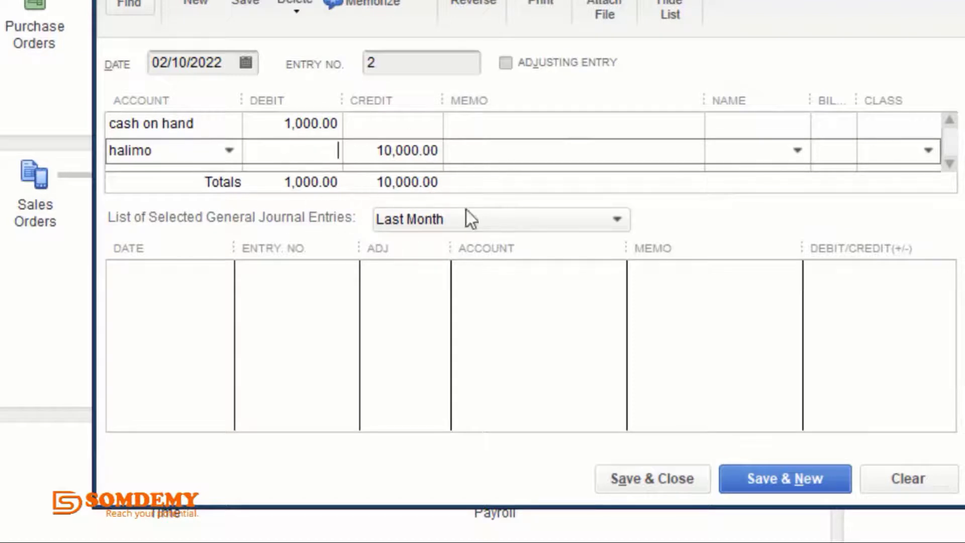
pyautogui.click(660, 478)
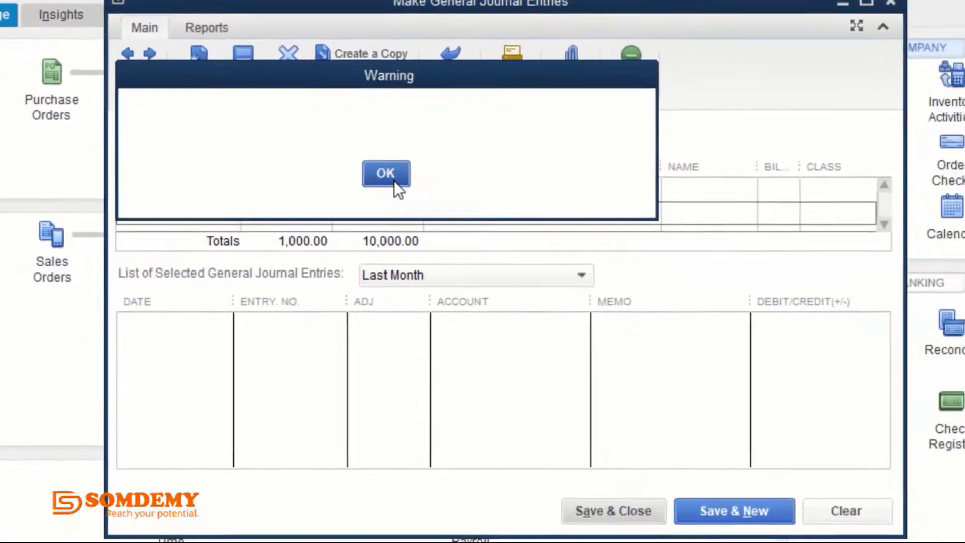
# Dismiss the warning and correct the credit amount on the second owner's line to 1,000.00.
pyautogui.click(453, 217)
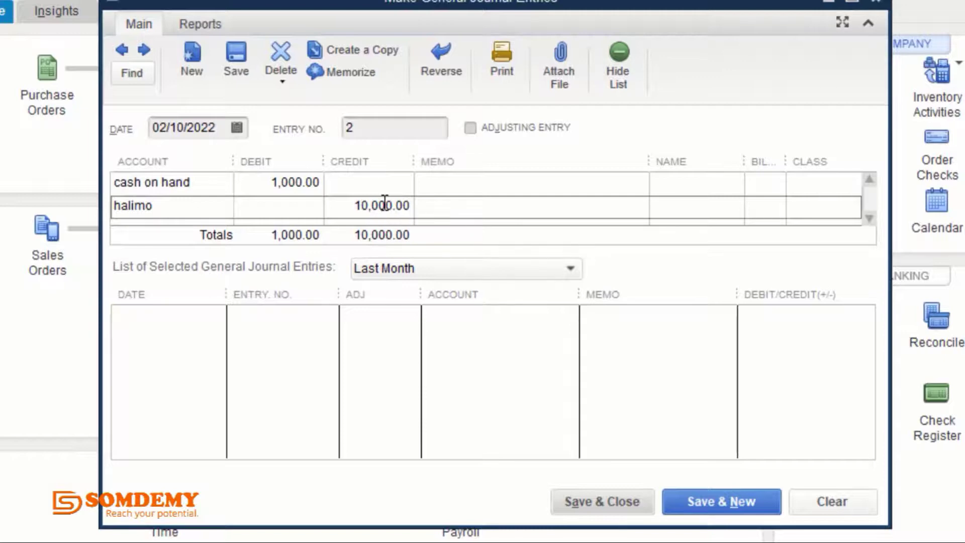
pyautogui.click(384, 206)
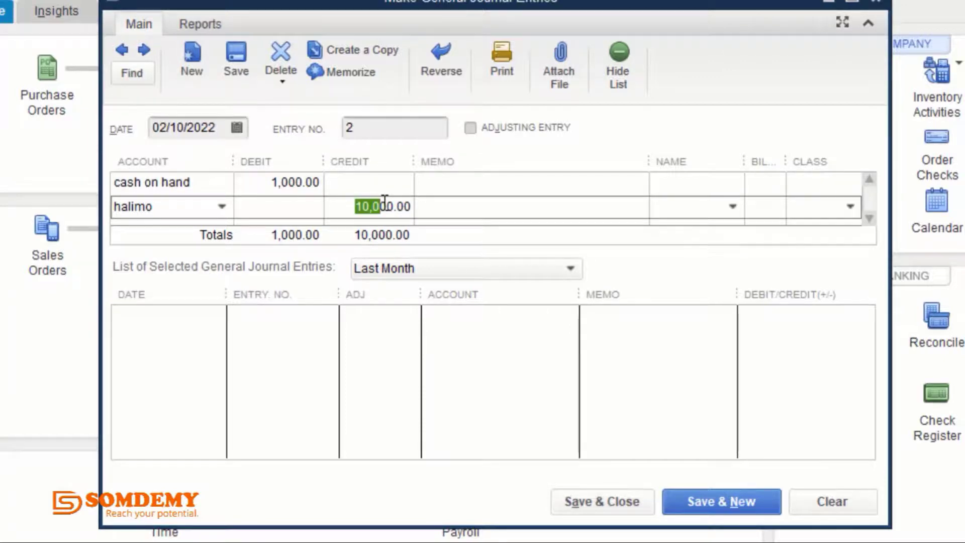
pyautogui.write('10')
pyautogui.click(516, 198)
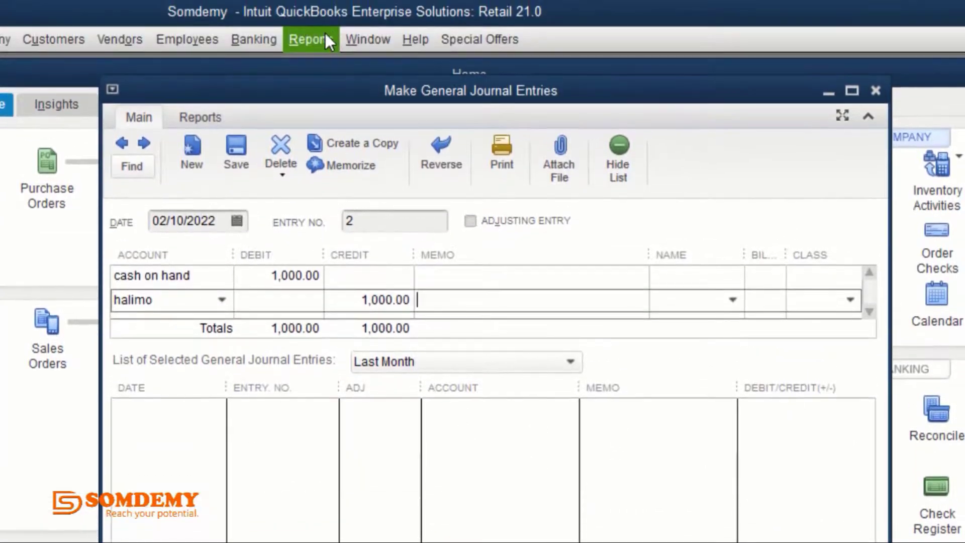
# Open the Balance Sheet Standard report to check the balances before the entry is saved, and return to the journal entry.
pyautogui.click(321, 4)
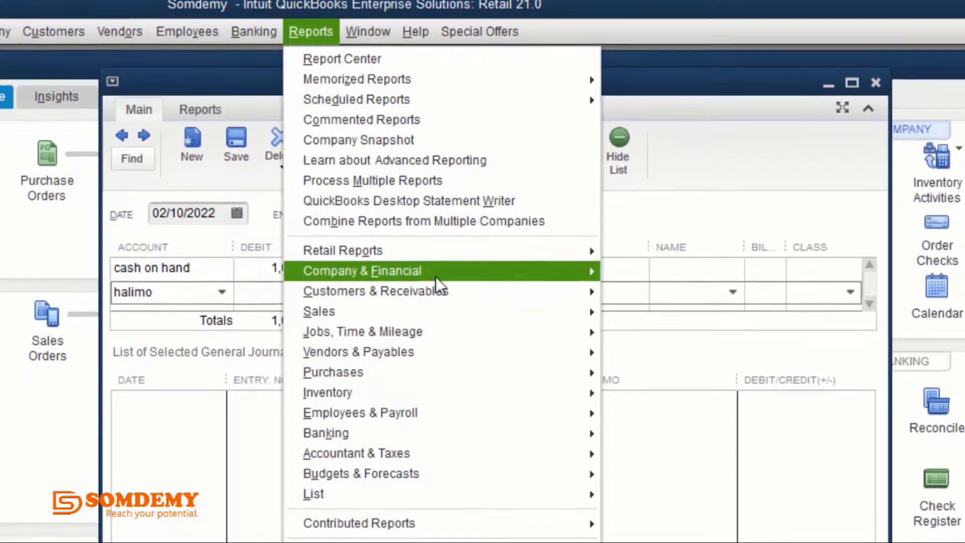
pyautogui.moveTo(435, 278)
pyautogui.click(754, 469)
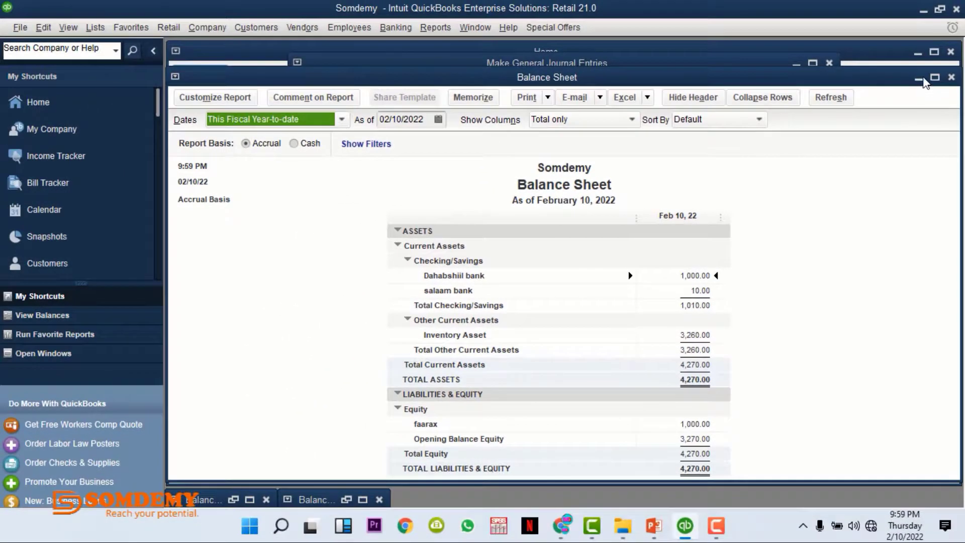
pyautogui.click(948, 45)
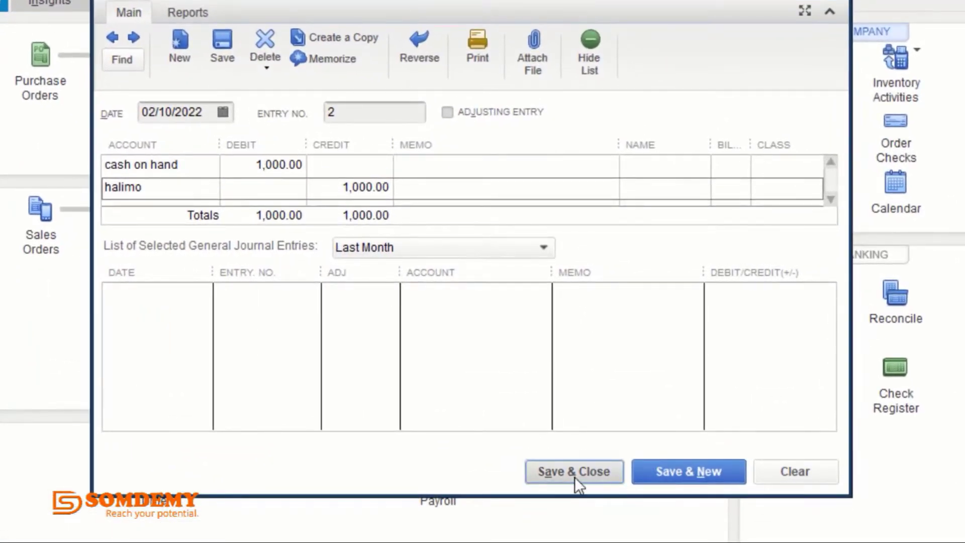
# Save and close the second owner's journal entry, and reopen the Balance Sheet Standard report.
pyautogui.click(574, 477)
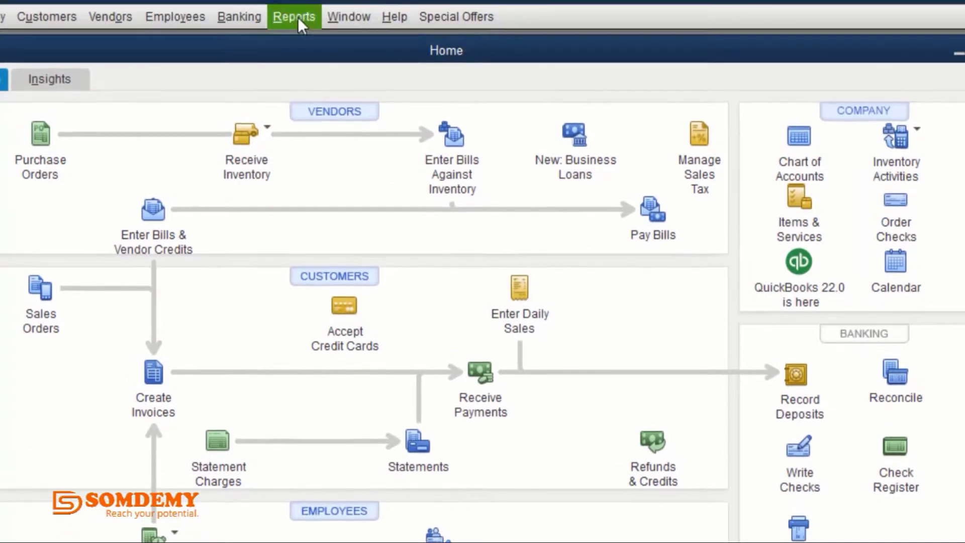
pyautogui.click(288, 12)
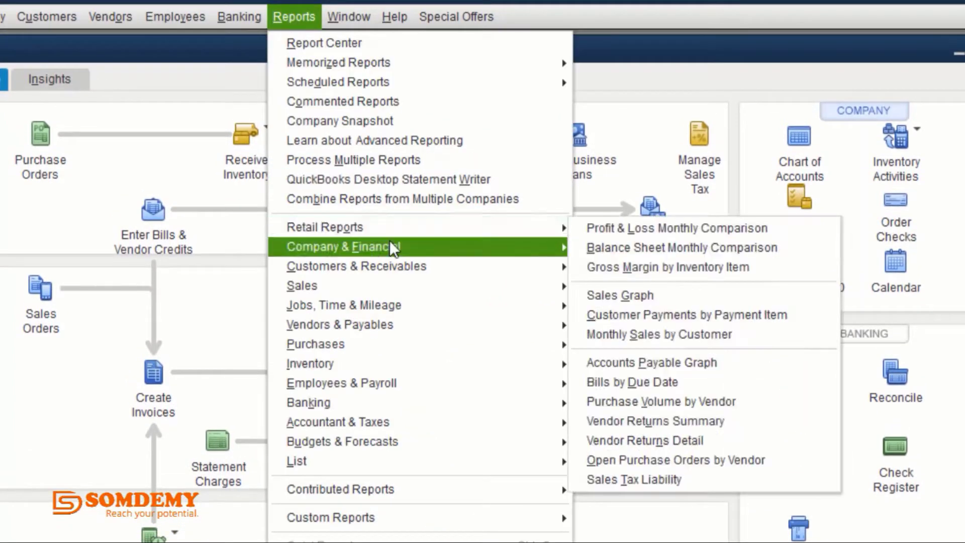
pyautogui.moveTo(390, 241)
pyautogui.click(626, 494)
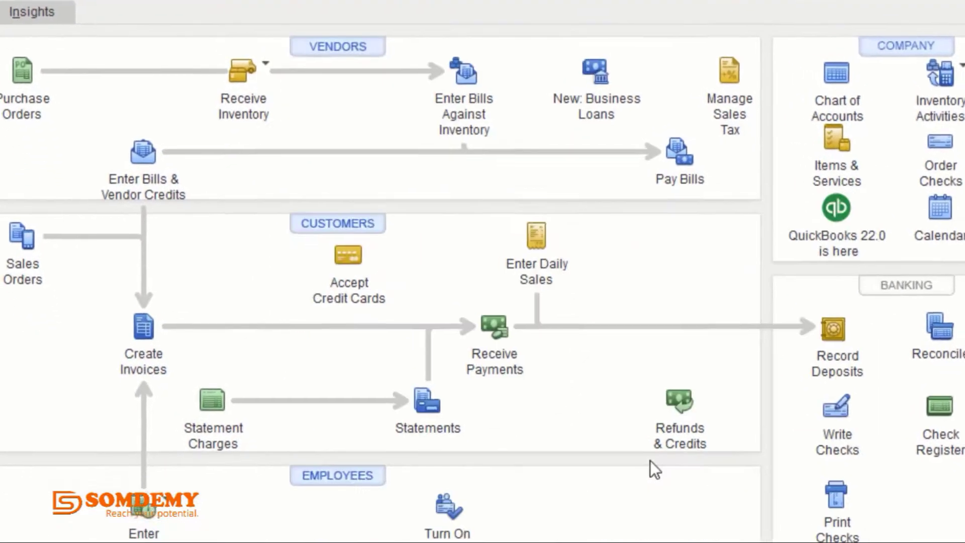